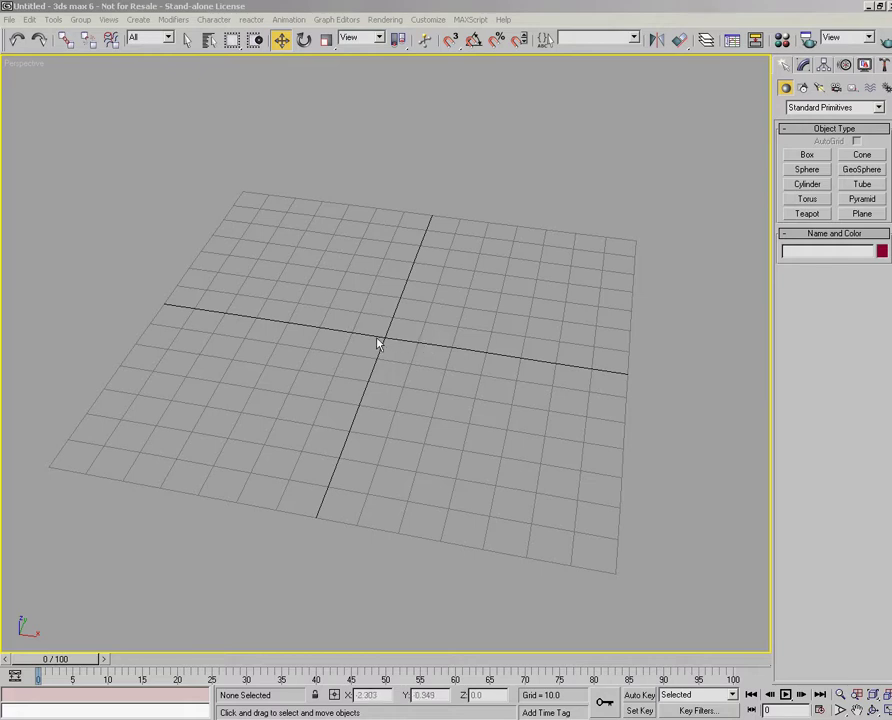
Explore the empty Perspective viewport by panning, zooming in and out, and orbiting around the home grid.
middle_drag(384, 350, 400, 337)
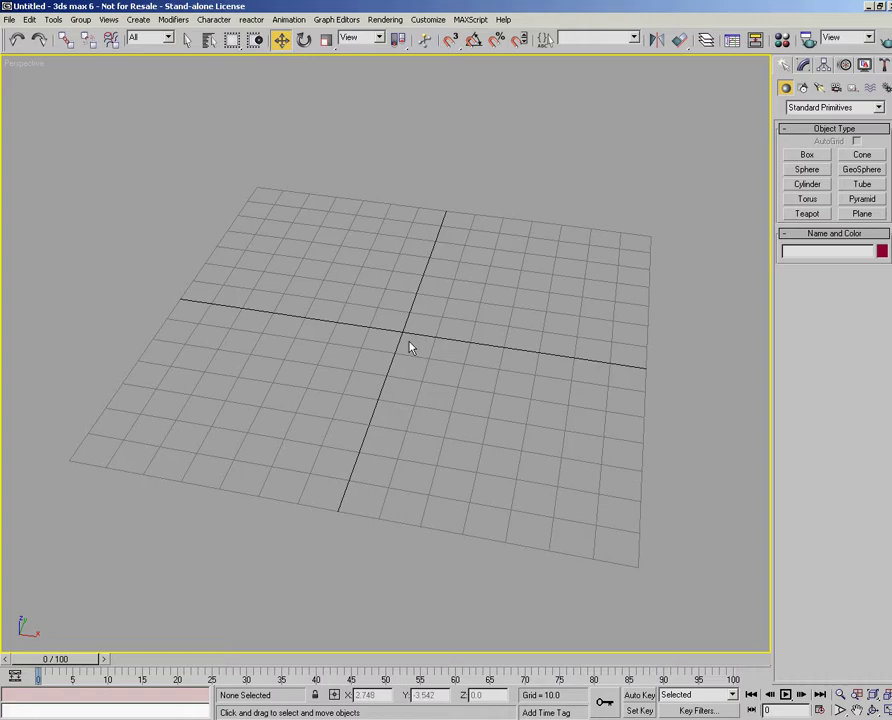
scroll(408, 348, up, 10)
scroll(408, 348, down, 15)
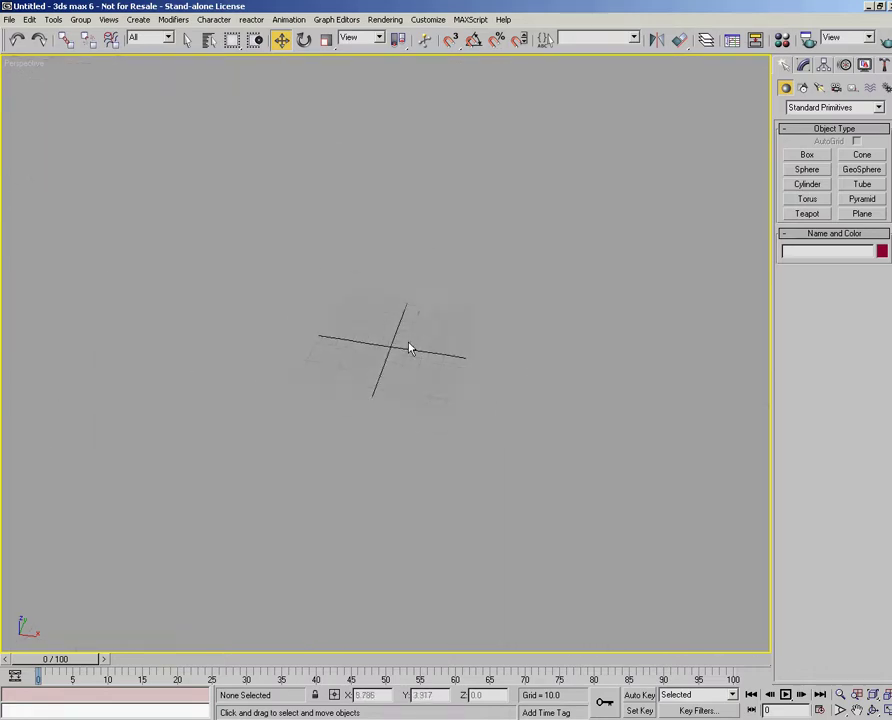
scroll(408, 348, up, 10)
scroll(408, 348, down, 10)
scroll(408, 348, up, 10)
scroll(408, 348, down, 10)
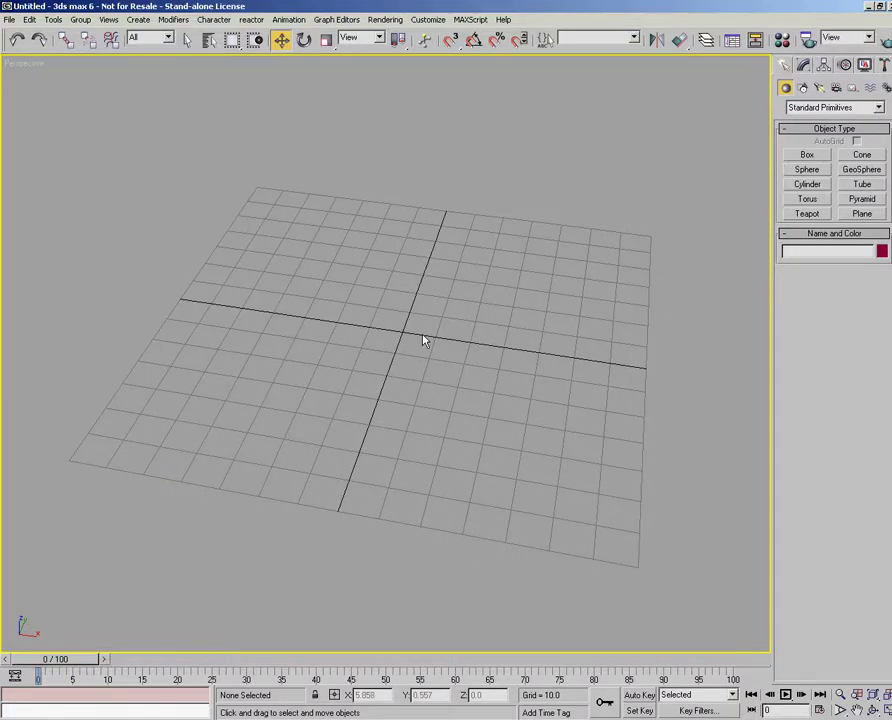
middle_drag(430, 338, 427, 264)
scroll(427, 264, up, 5)
scroll(427, 264, down, 10)
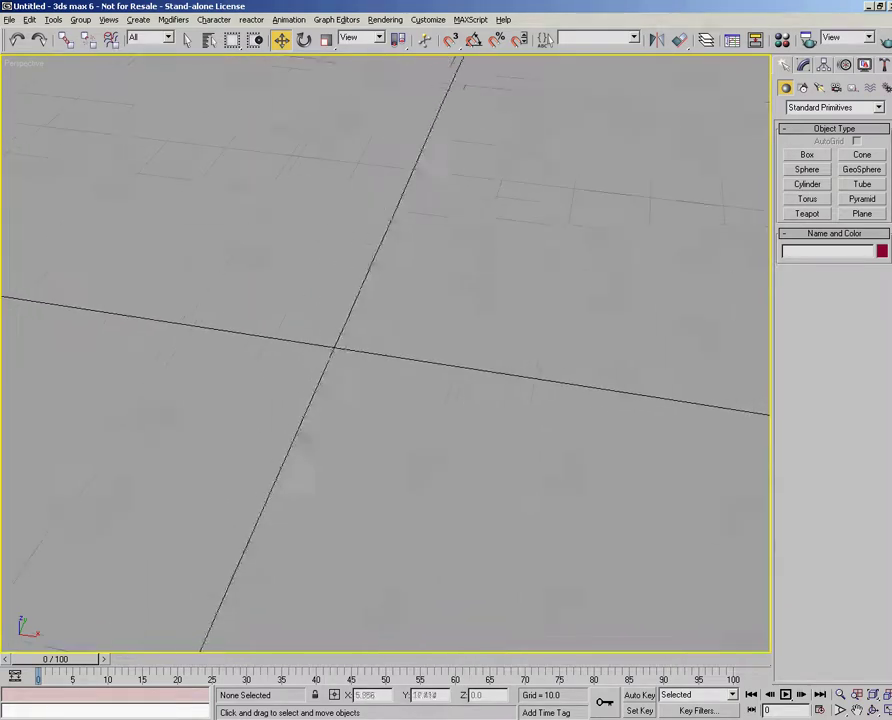
scroll(427, 264, up, 8)
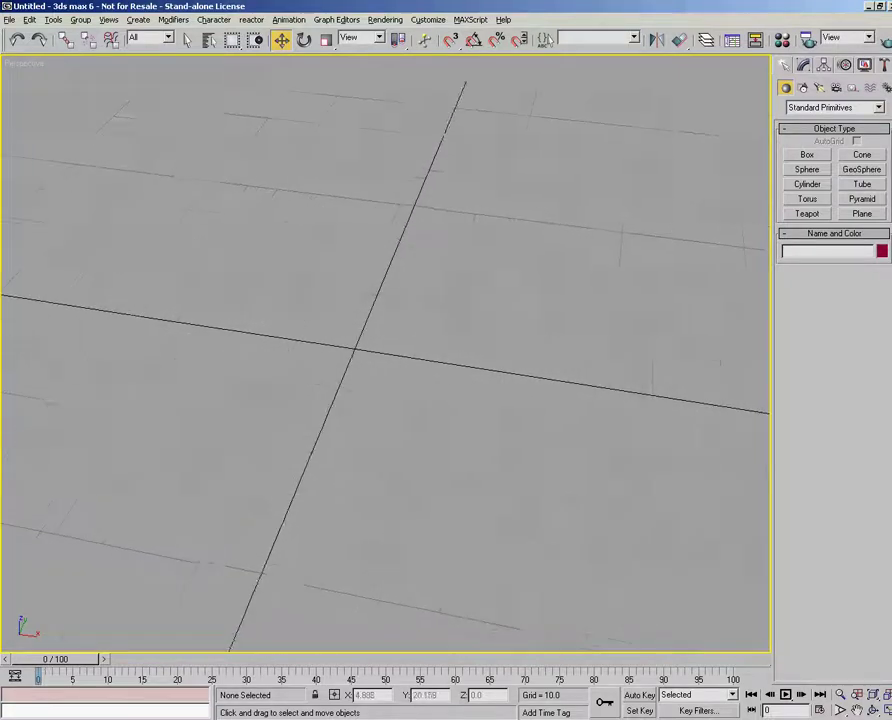
scroll(427, 264, down, 8)
scroll(427, 264, up, 8)
scroll(427, 264, down, 2)
scroll(427, 264, up, 2)
scroll(402, 358, down, 8)
scroll(456, 366, up, 8)
scroll(427, 365, down, 6)
scroll(456, 394, up, 6)
scroll(456, 394, down, 12)
scroll(454, 393, up, 12)
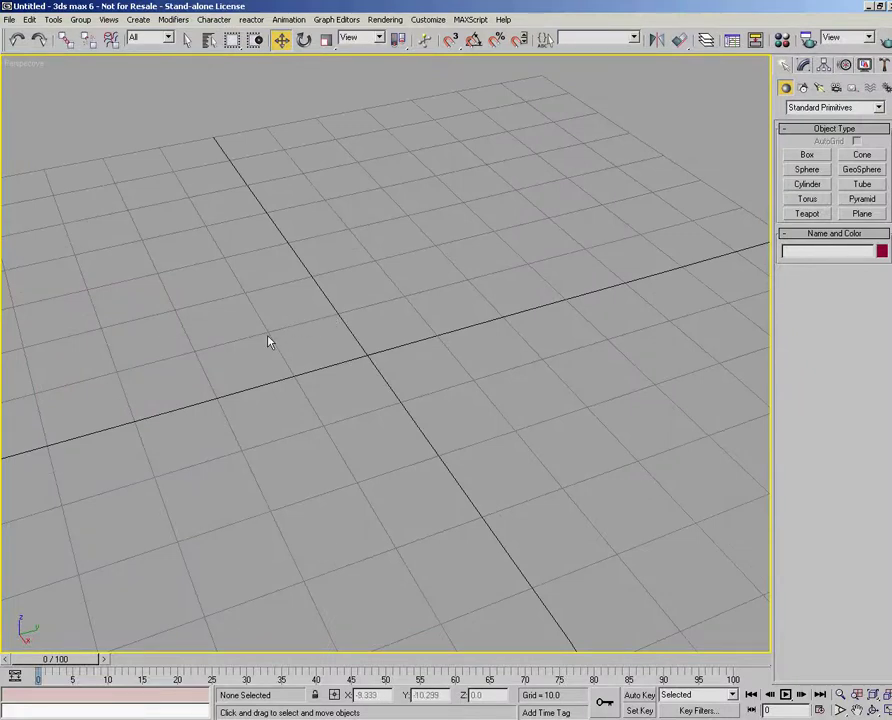
alt+middle_drag(266, 339, 536, 404)
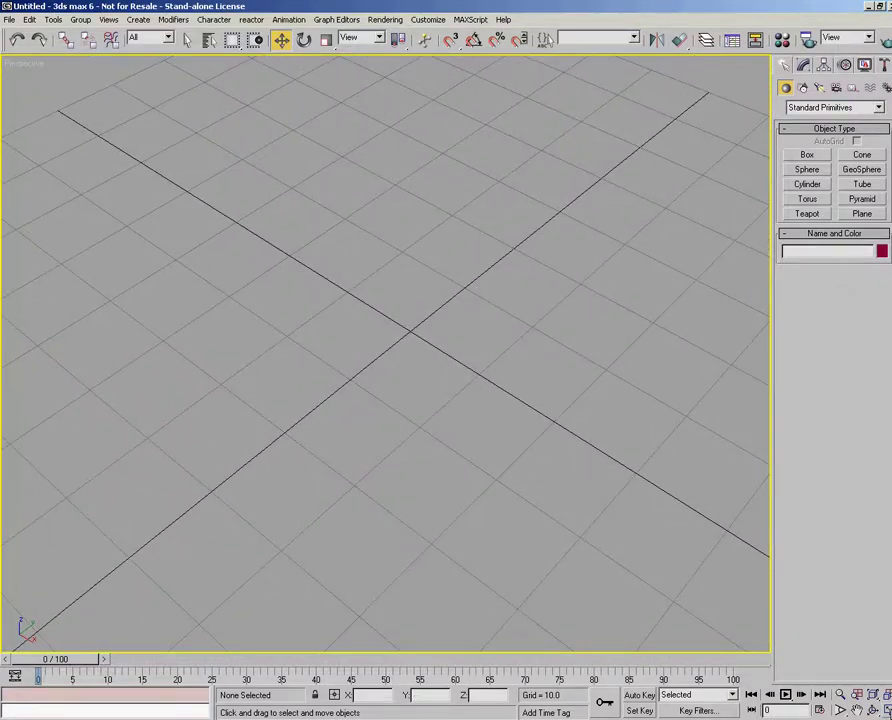
Switch to the four-viewport layout and activate the Front, Top and Left viewports in turn.
key(alt+w)
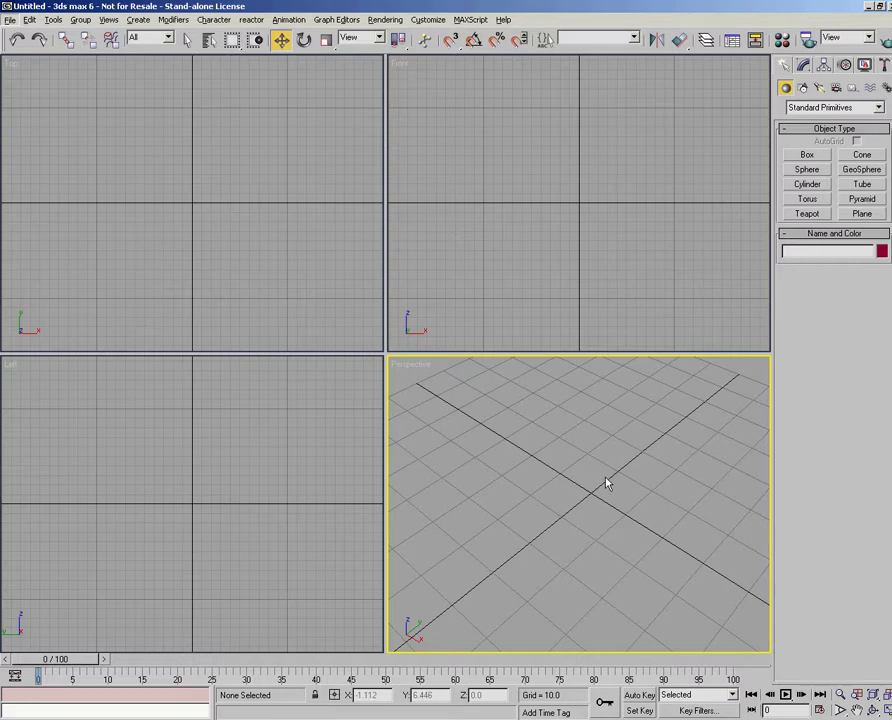
scroll(630, 495, up, 5)
scroll(600, 502, down, 5)
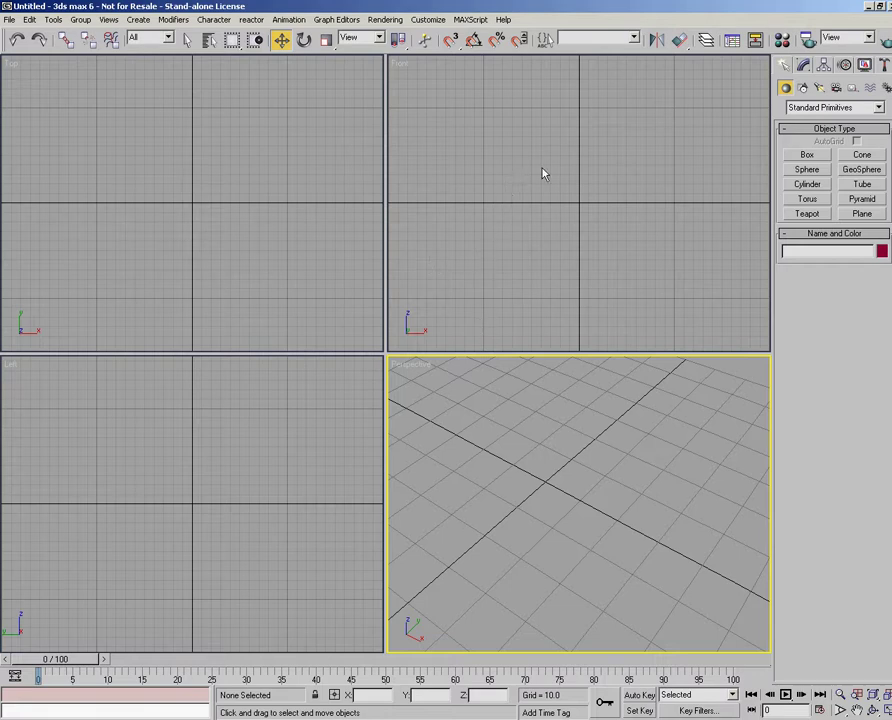
click(530, 112)
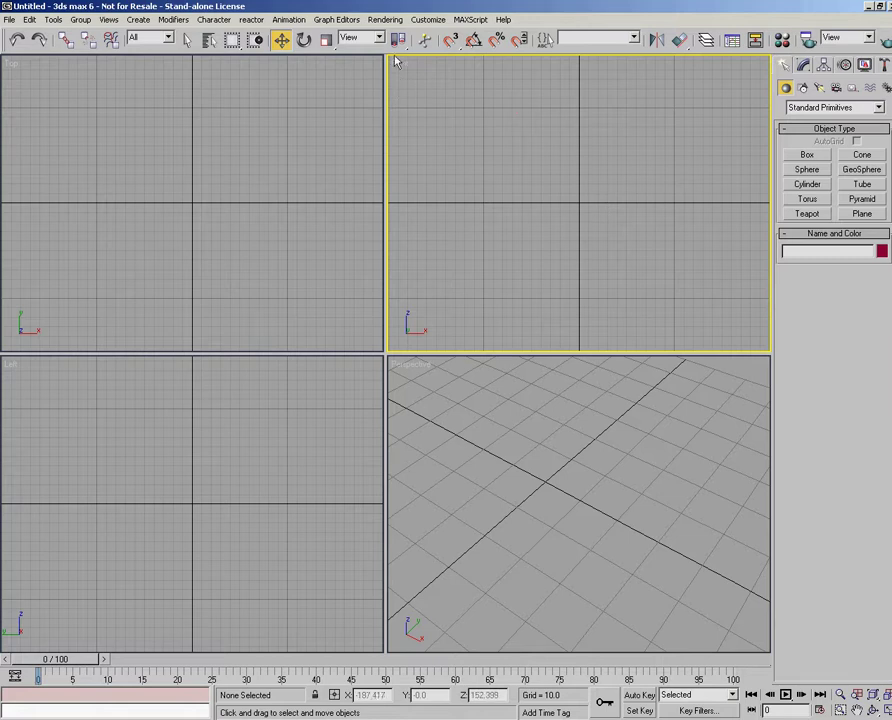
click(28, 83)
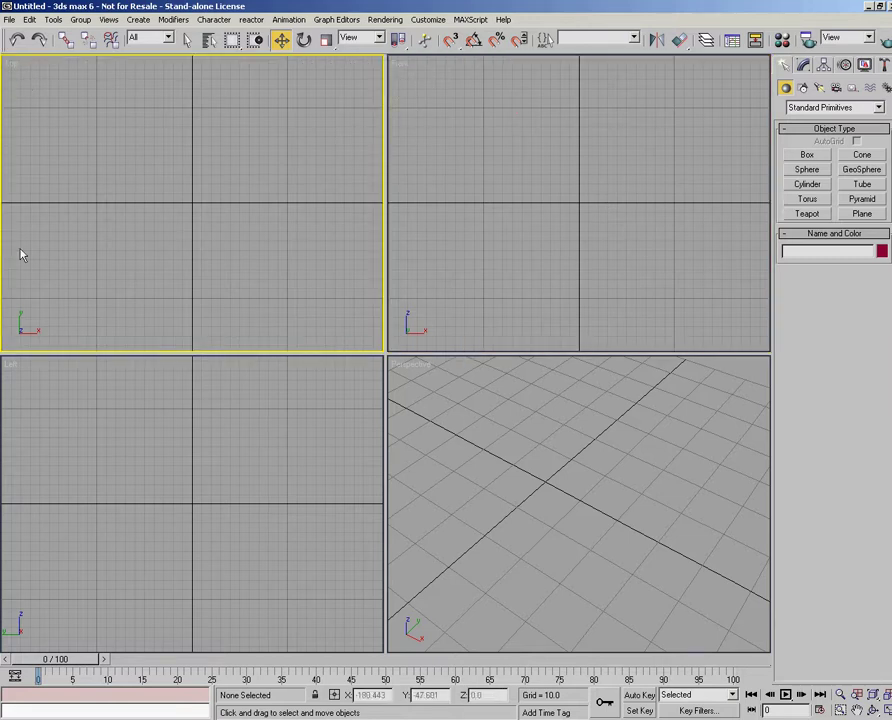
click(24, 377)
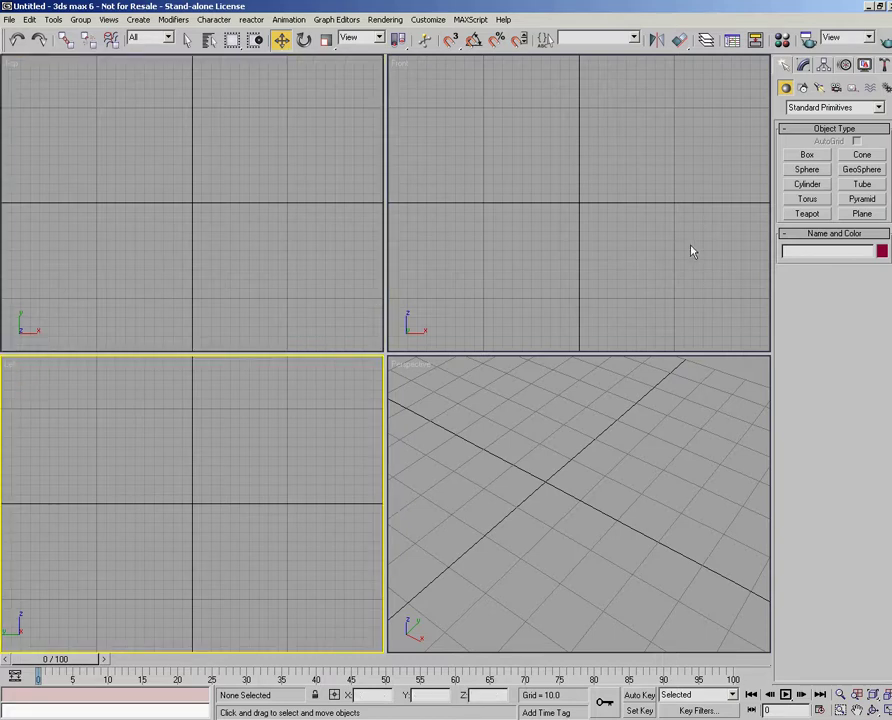
Create a teapot with a radius of about 25.5 at the grid's centre in the Perspective viewport.
click(807, 214)
drag(548, 482, 562, 410)
scroll(589, 405, down, 5)
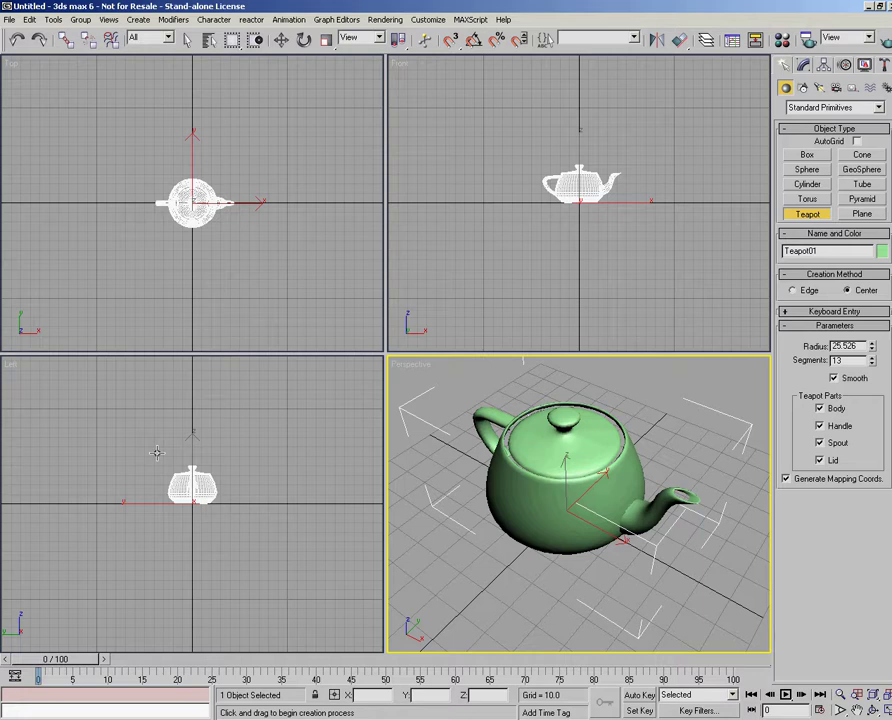
click(281, 40)
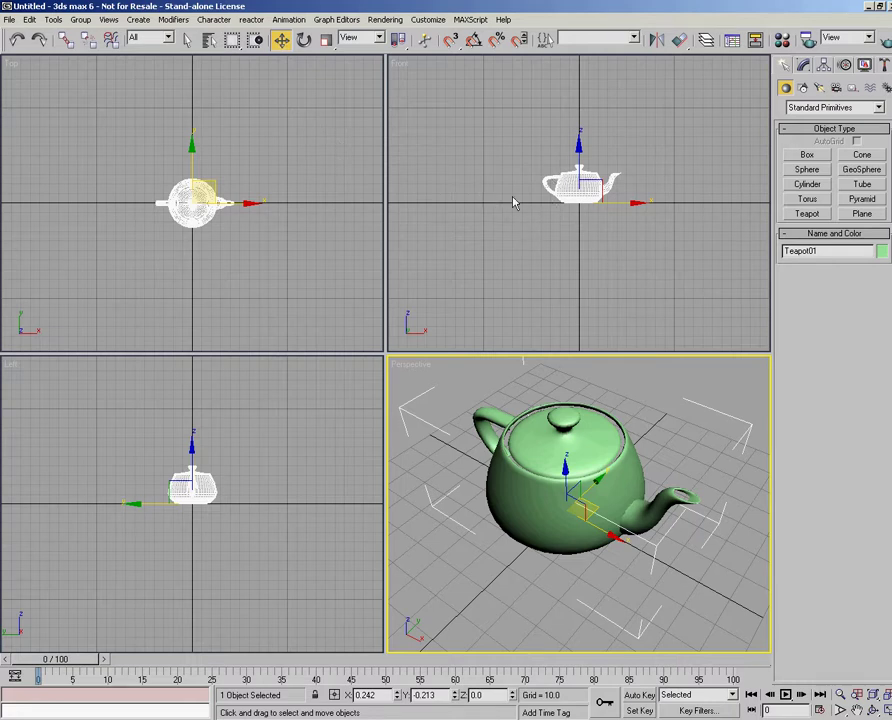
Inspect the teapot by panning and zooming the Front, Top and Left viewports and orbiting the Perspective viewport.
click(573, 195)
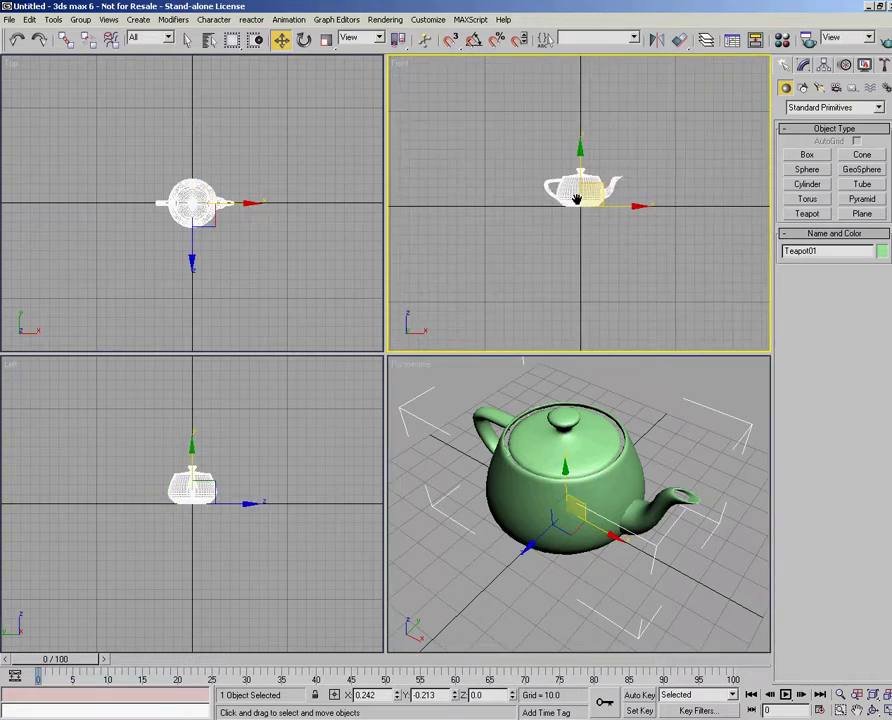
middle_drag(277, 193, 241, 209)
mouse_move(229, 411)
middle_down()
mouse_move(191, 418)
mouse_move(221, 430)
middle_up()
scroll(214, 473, up, 5)
middle_drag(200, 516, 215, 497)
scroll(215, 497, up, 5)
scroll(216, 490, down, 8)
scroll(215, 497, up, 3)
scroll(215, 497, up, 2)
middle_click(201, 340)
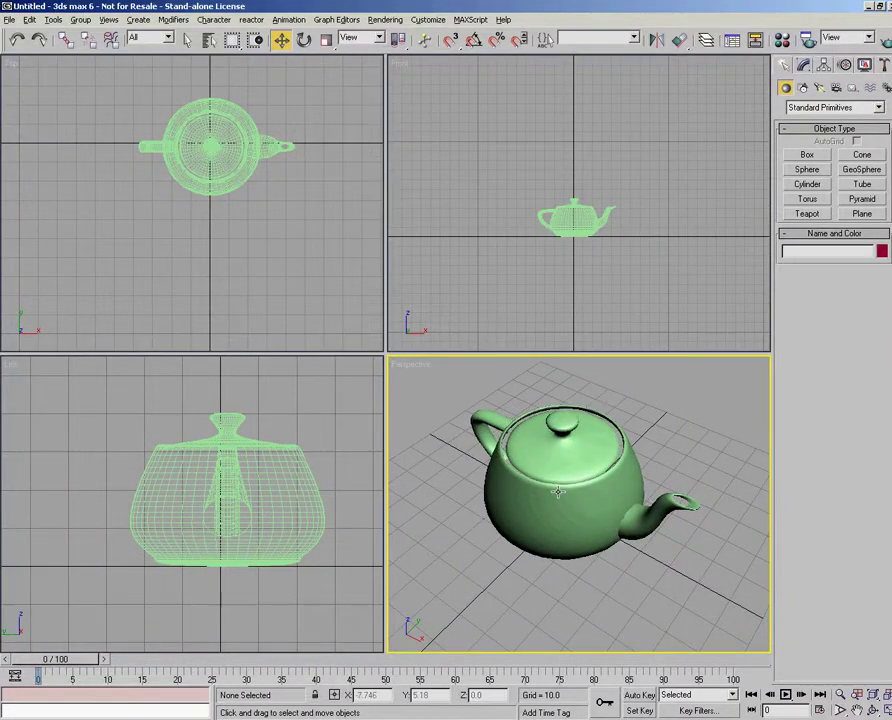
alt+middle_drag(560, 497, 540, 400)
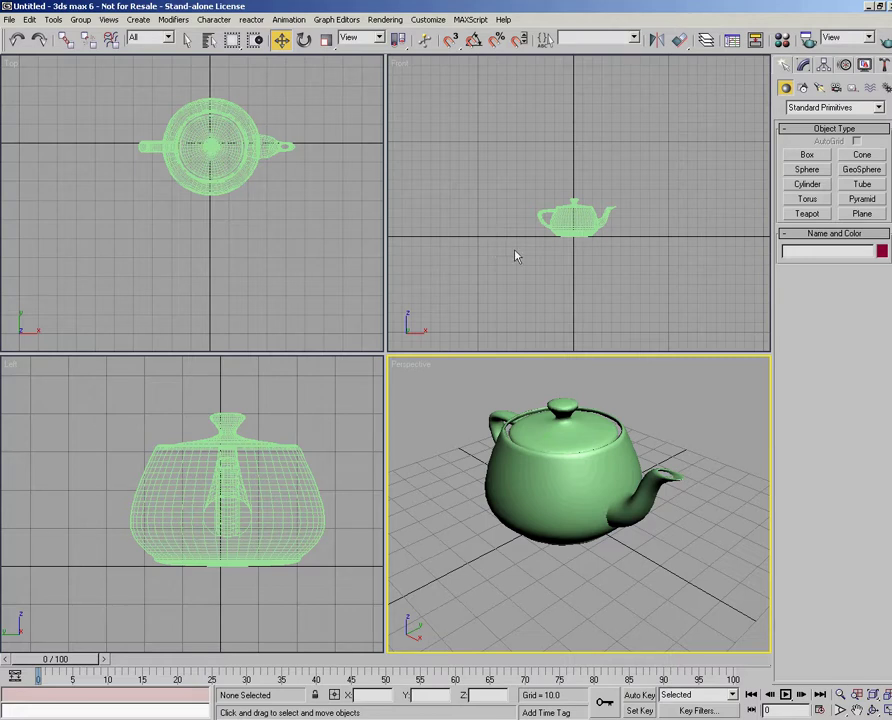
Orbit the Front viewport to an angled view of the teapot and convert it to a Perspective view.
alt+middle_drag(676, 222, 703, 198)
middle_drag(697, 192, 628, 234)
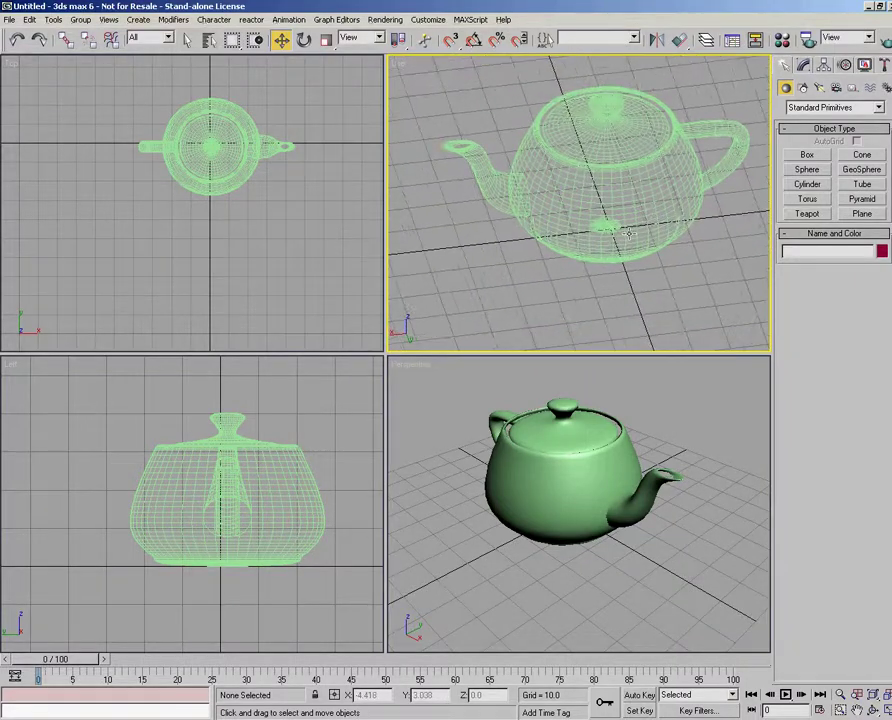
key(p)
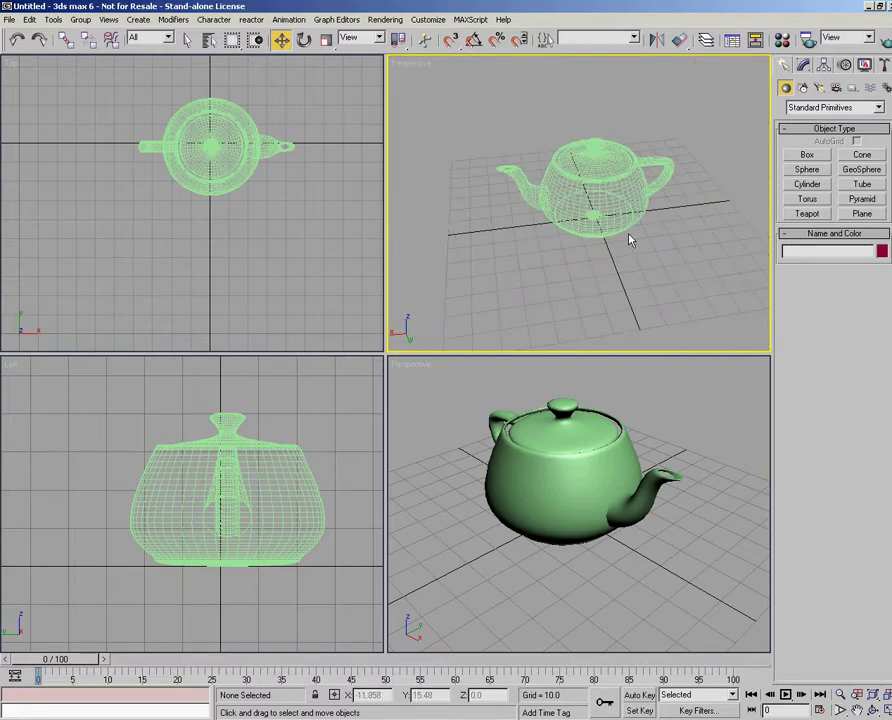
scroll(629, 236, up, 3)
middle_drag(651, 218, 605, 250)
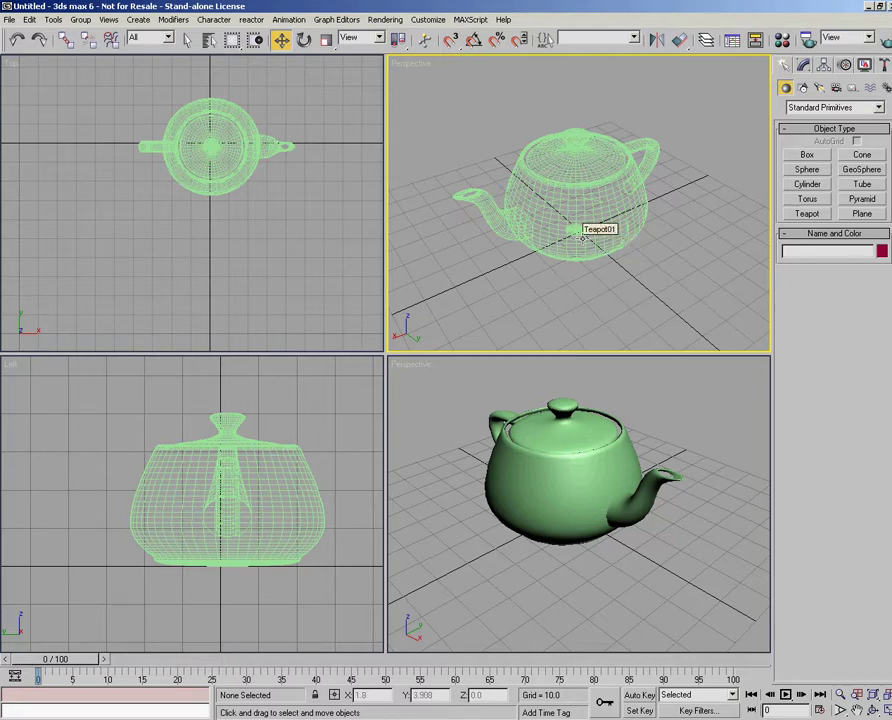
Maximize the wireframe Perspective viewport and change it to the Left view and the Top view.
click(885, 707)
scroll(419, 407, up, 3)
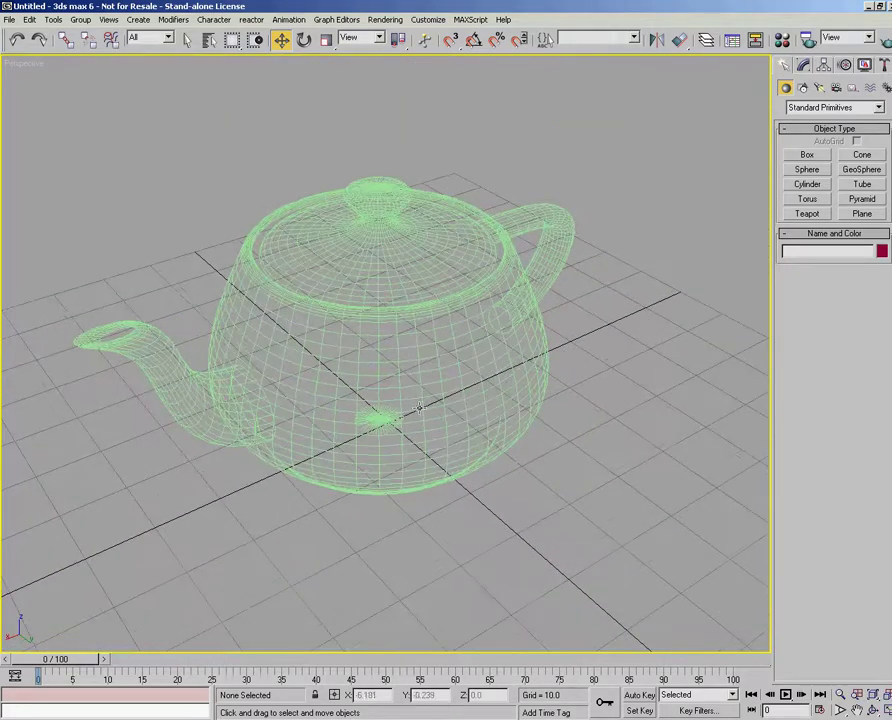
key(r)
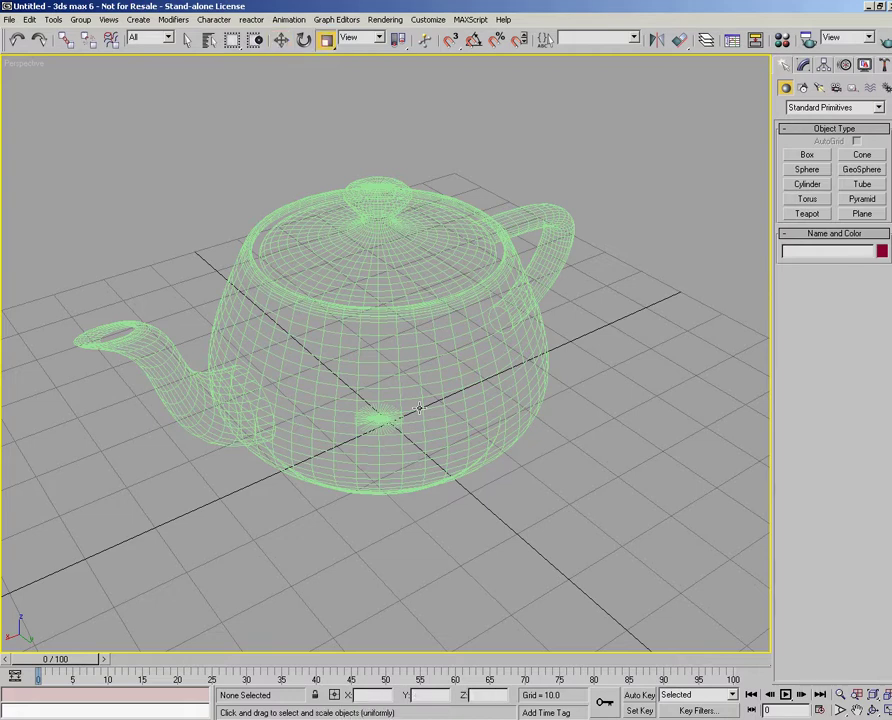
key(l)
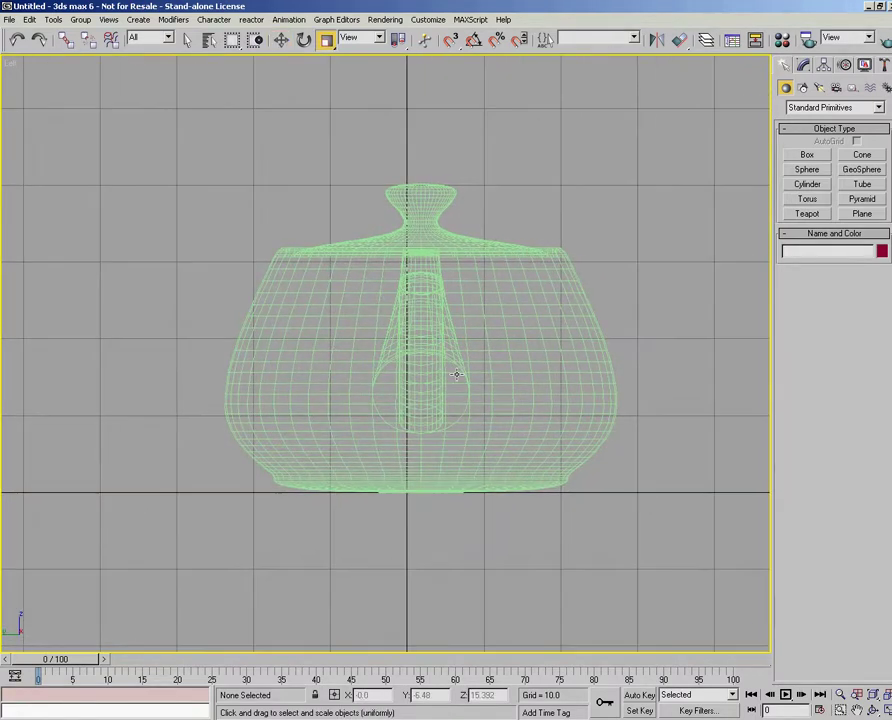
key(t)
middle_drag(458, 380, 412, 477)
scroll(412, 477, up, 4)
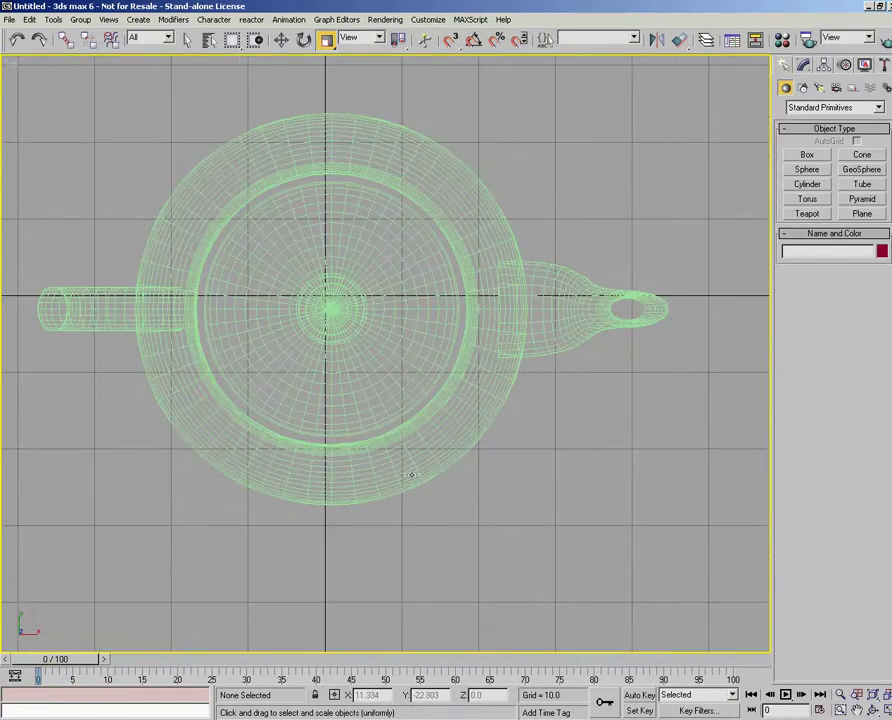
Change the maximized viewport to Front and back to Perspective, restoring the four-viewport layout.
key(f)
scroll(420, 376, down, 3)
middle_drag(420, 376, 406, 524)
key(p)
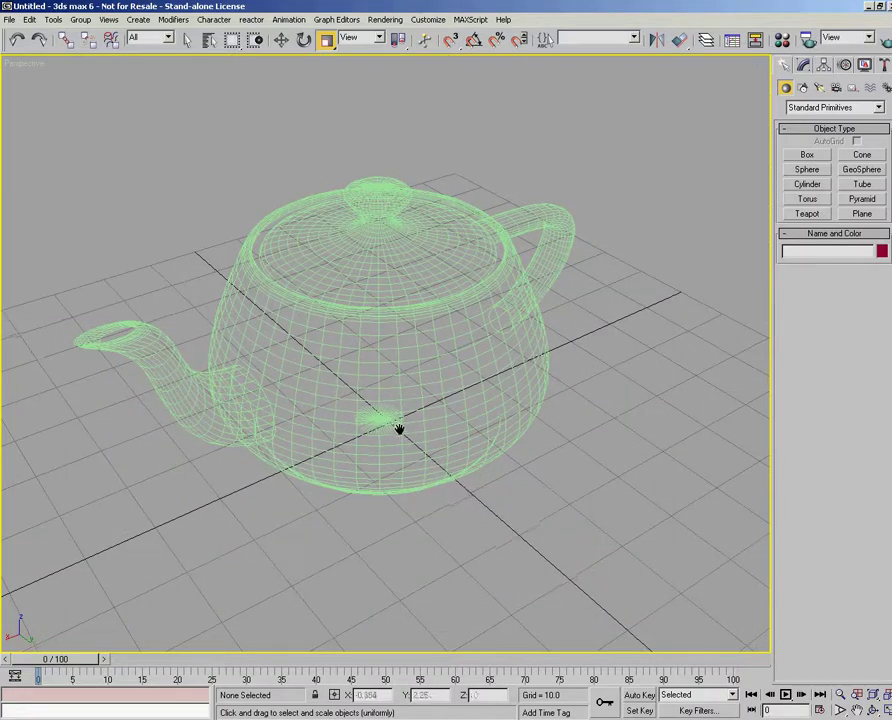
scroll(405, 433, up, 3)
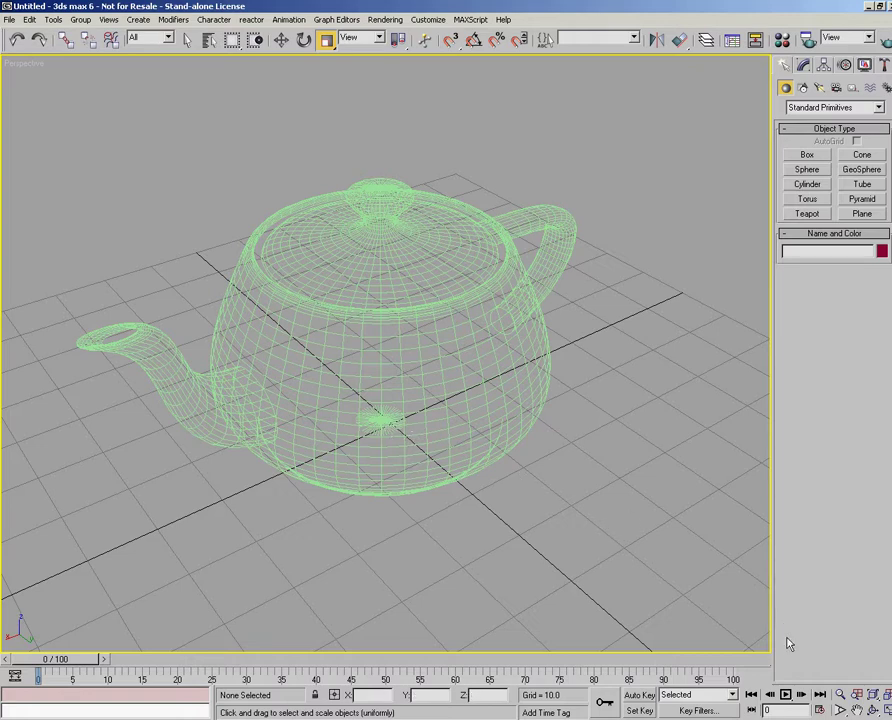
click(886, 709)
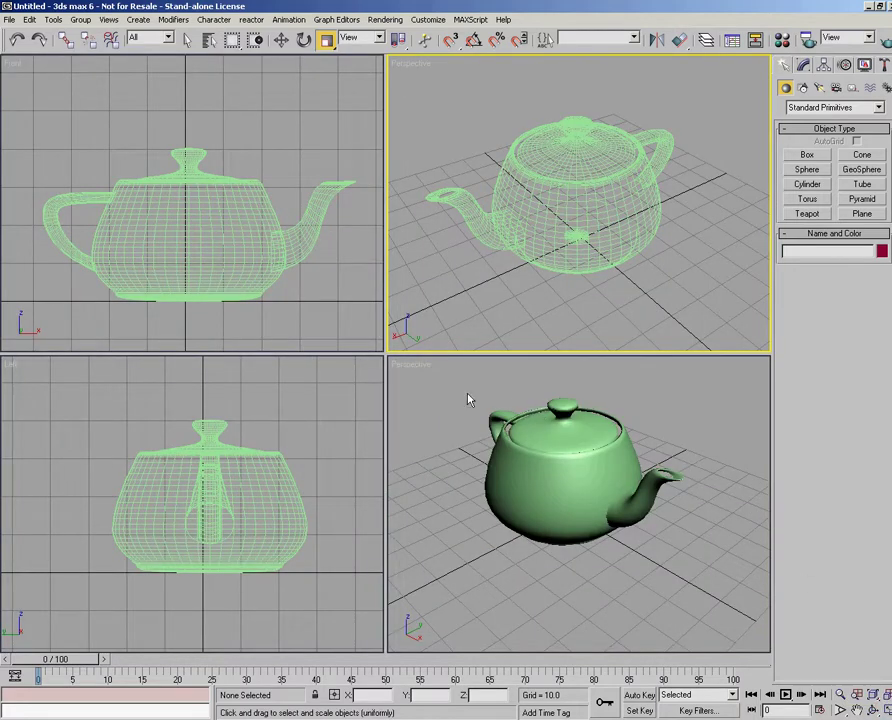
Resize the four viewports by moving their shared dividers and reset the layout to its default proportions.
drag(385, 388, 412, 405)
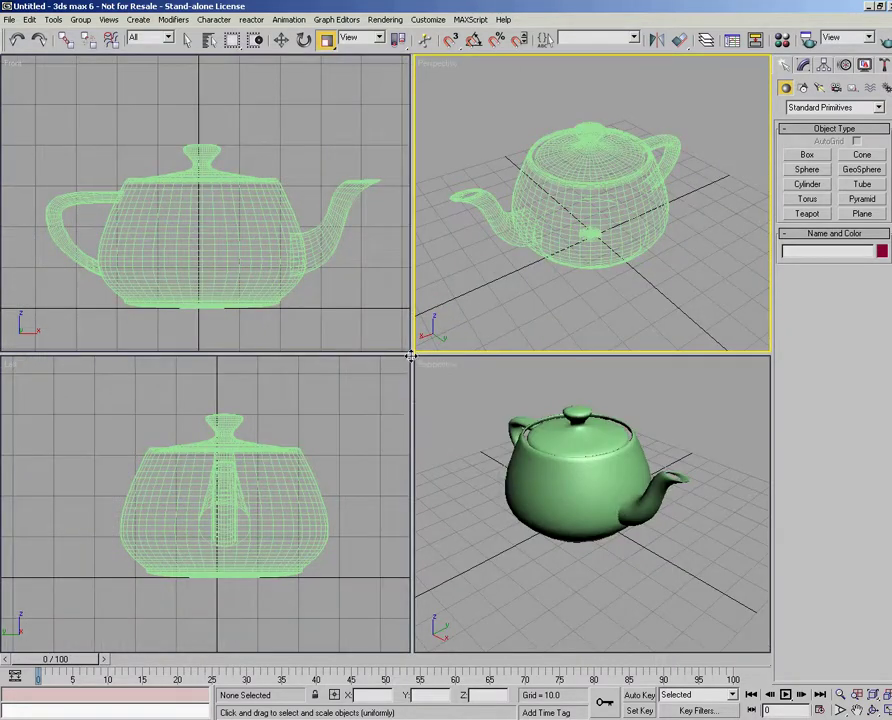
drag(411, 355, 152, 259)
right_click(152, 259)
click(182, 251)
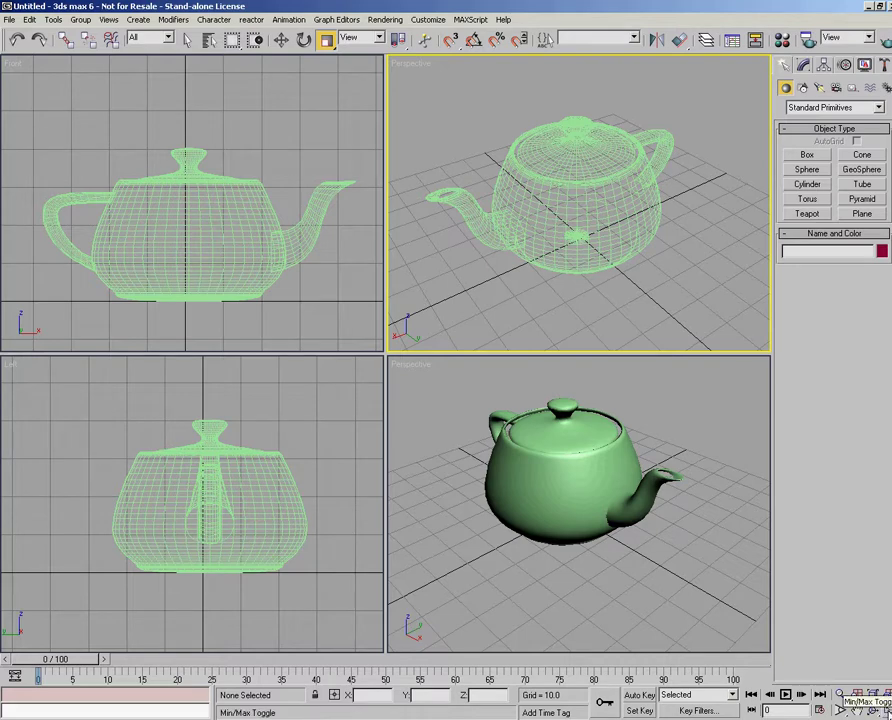
Toggle the wireframe Perspective viewport repeatedly between maximized and four-viewport display.
click(885, 708)
click(885, 708)
click(885, 708)
click(885, 708)
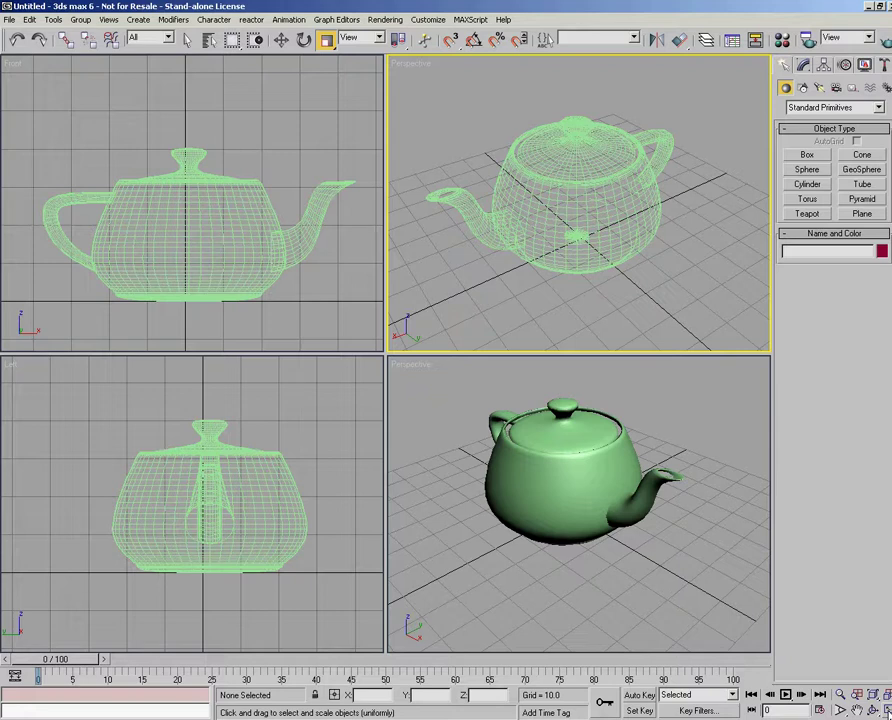
Preview several viewport layouts in Viewport Configuration and choose the one with a large viewport beside three stacked small viewports on its right.
right_click(885, 708)
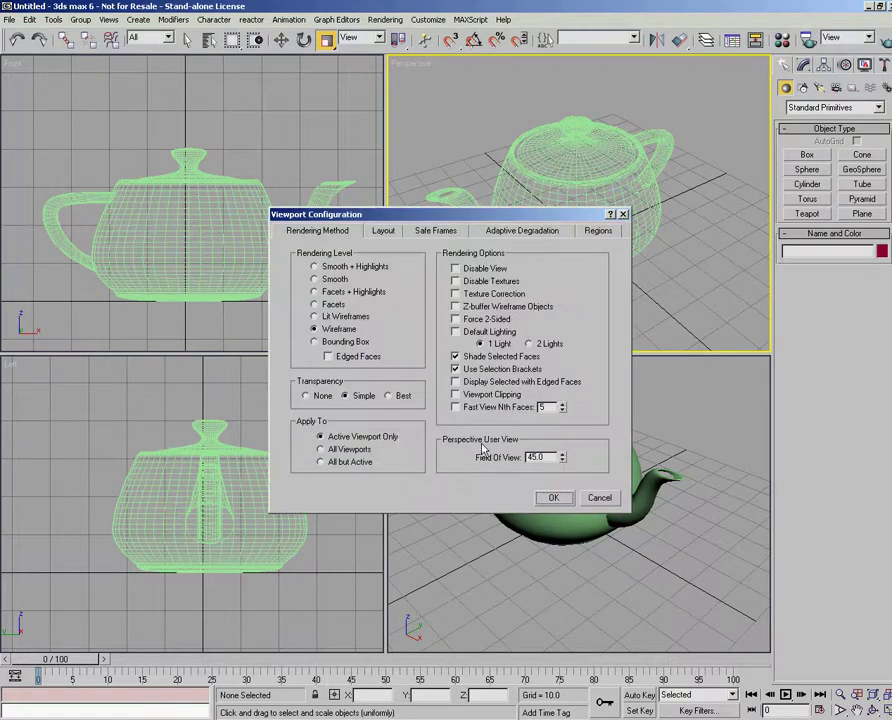
drag(311, 214, 272, 217)
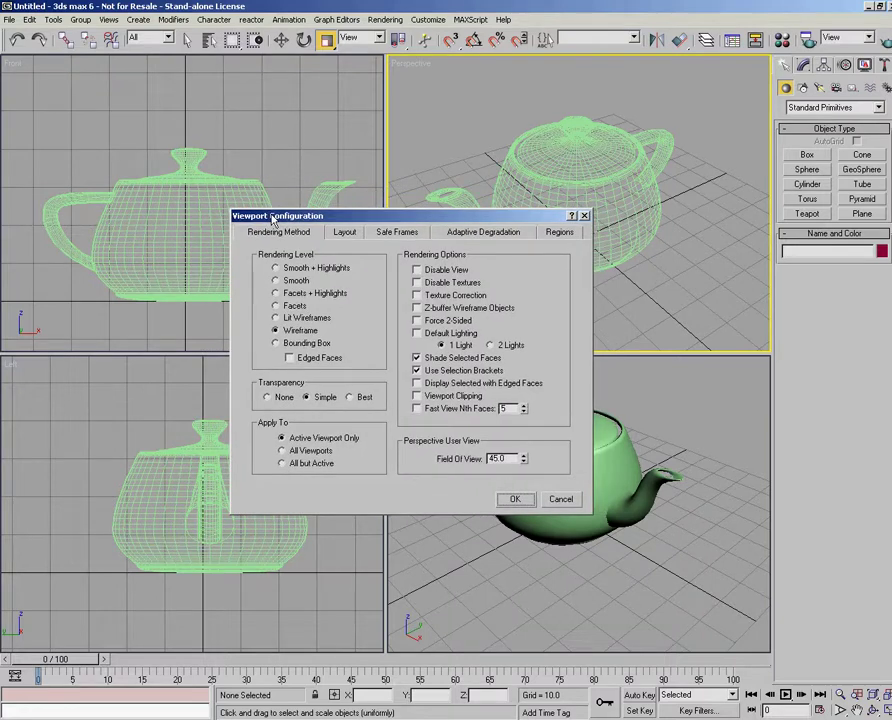
click(344, 233)
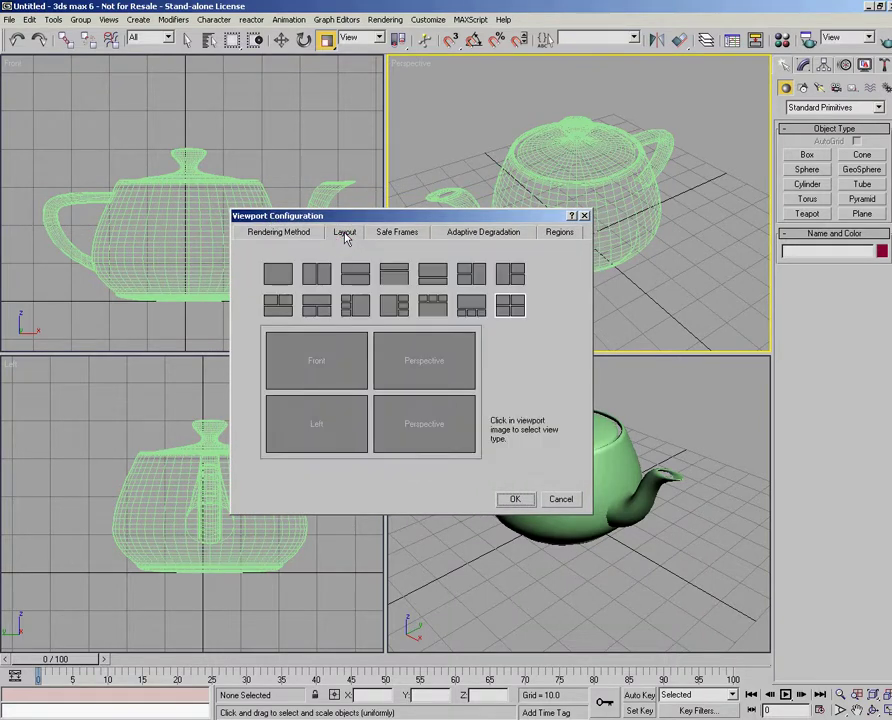
click(280, 284)
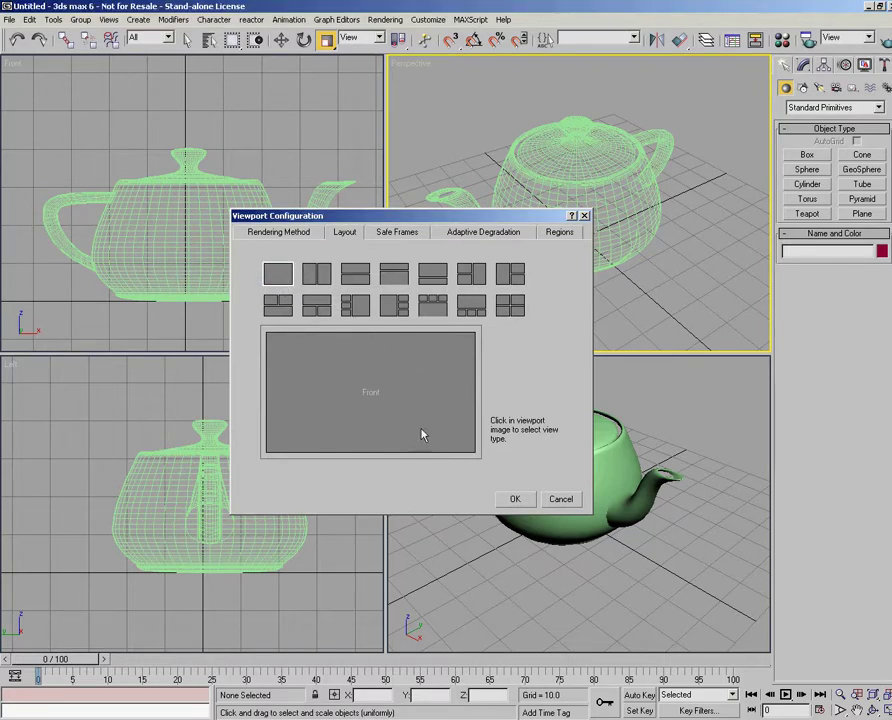
click(317, 281)
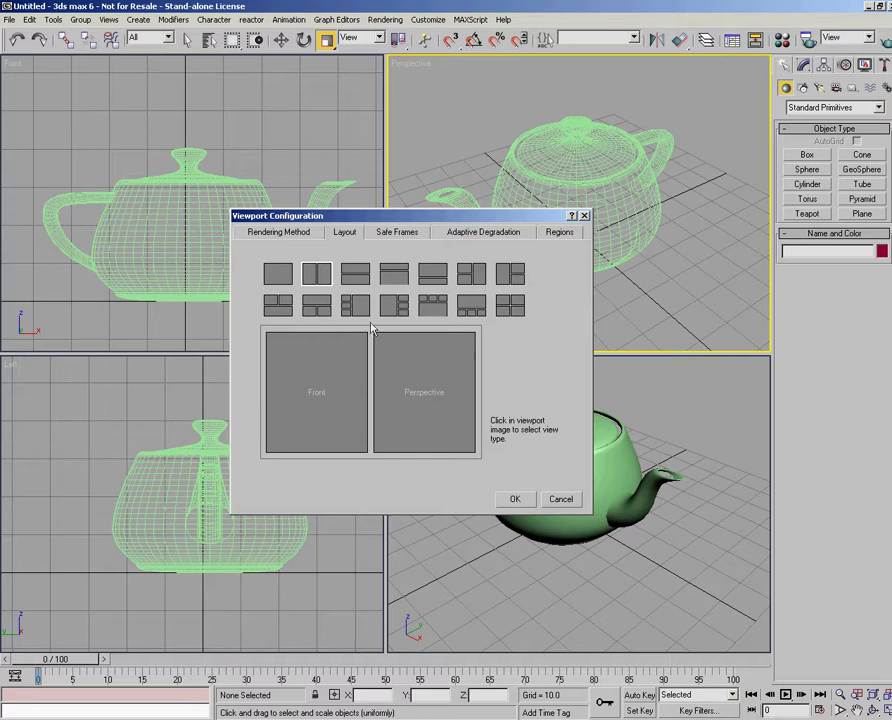
click(360, 276)
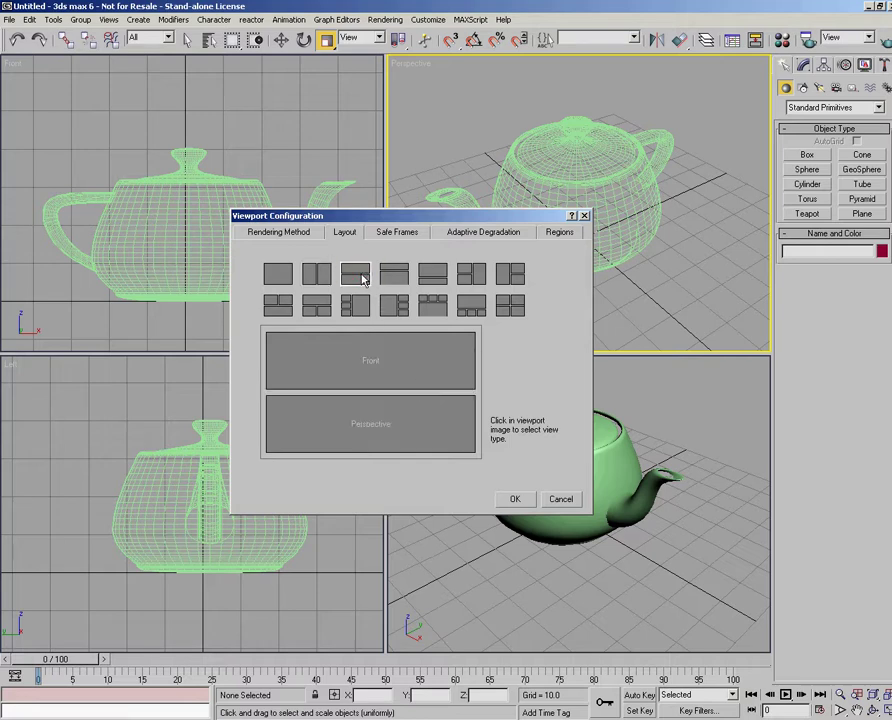
click(398, 277)
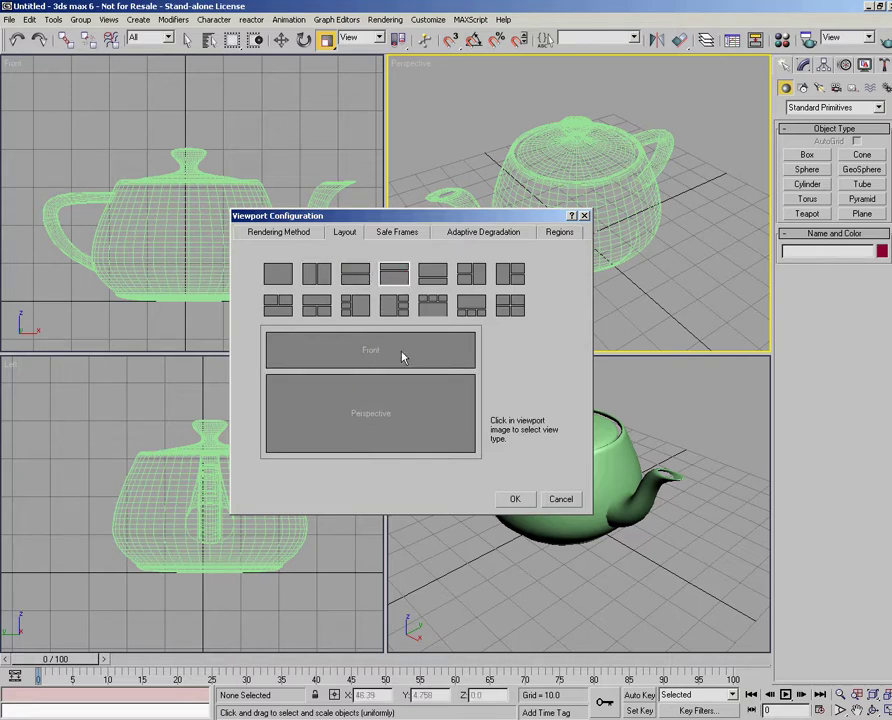
click(393, 305)
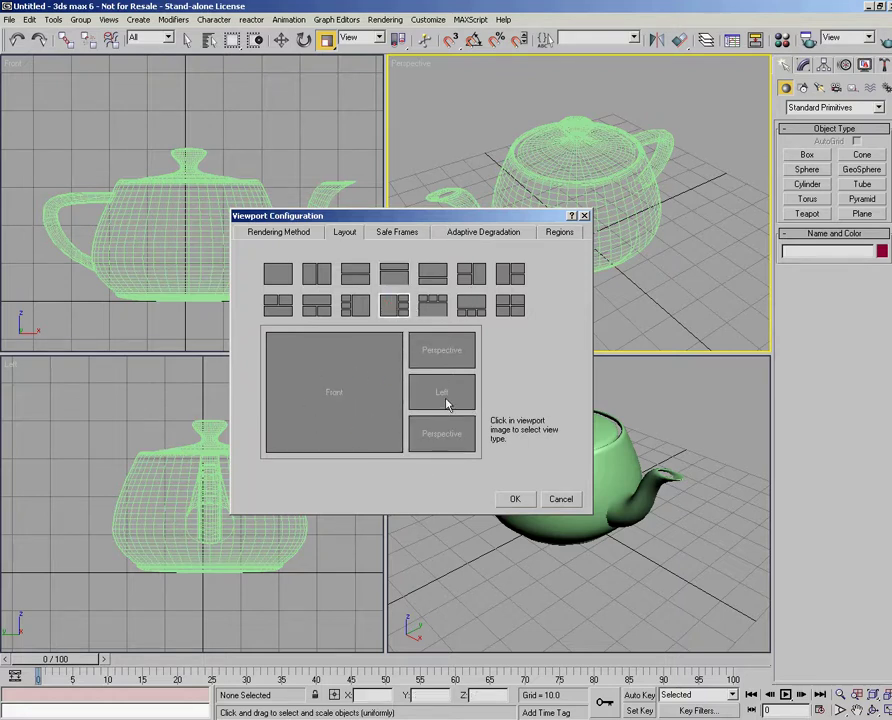
Assign the Front, Top and Left views to the three small viewports of the layout, from top to bottom.
click(336, 405)
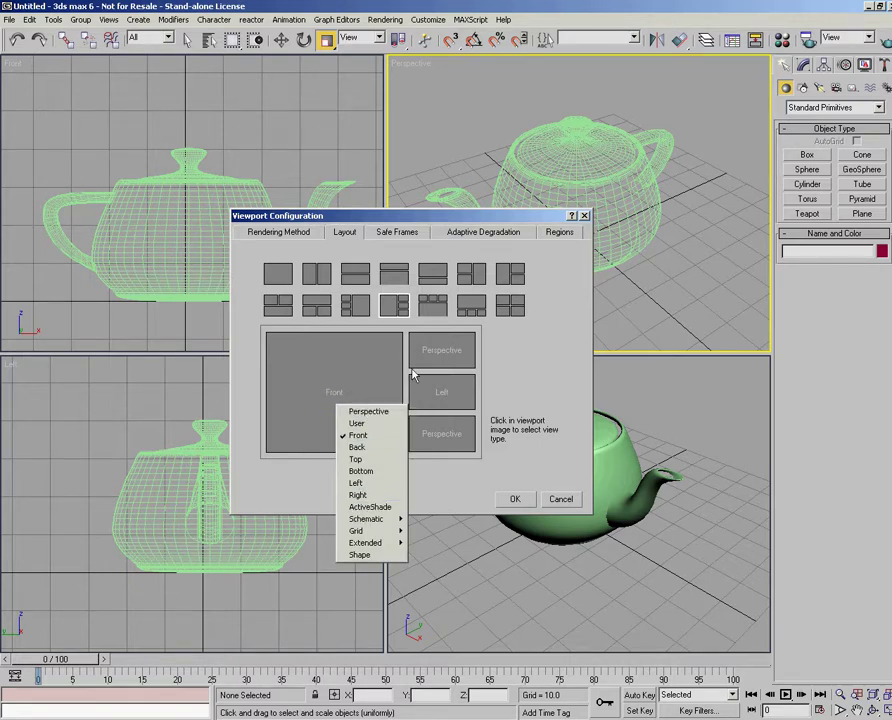
right_click(455, 350)
click(457, 348)
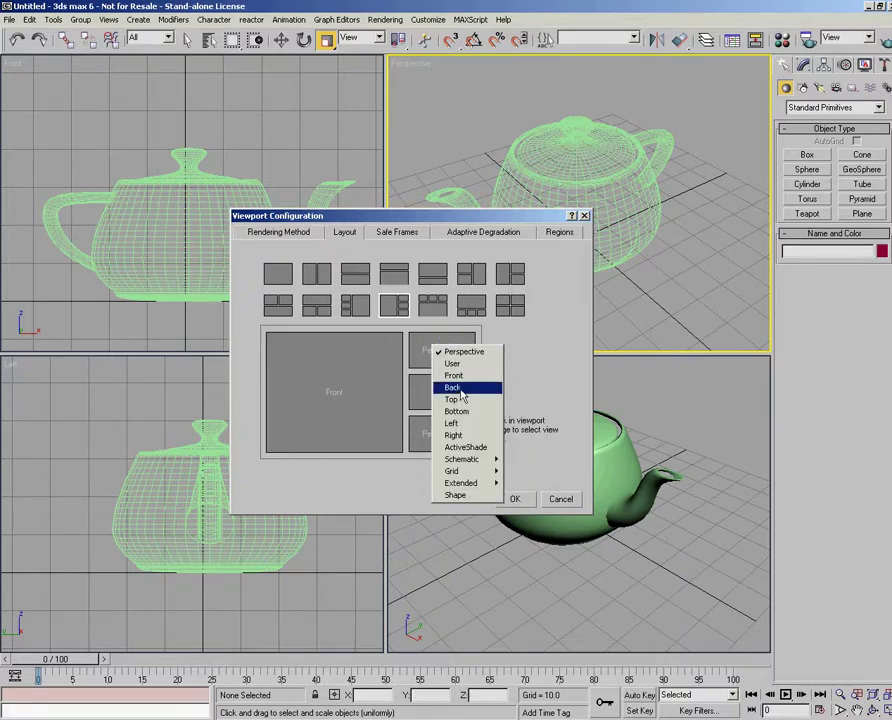
click(455, 375)
click(440, 390)
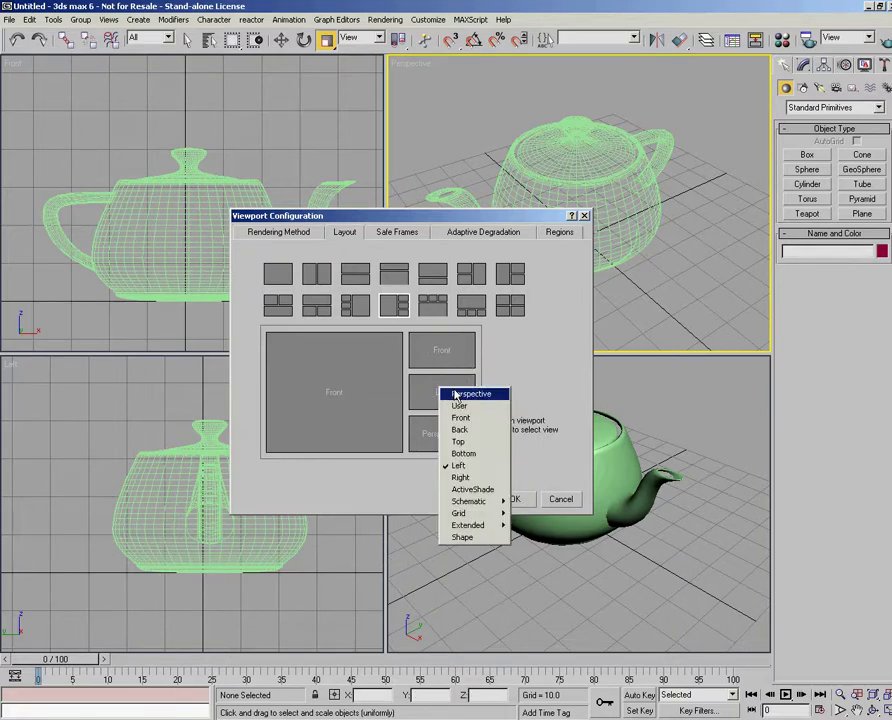
click(462, 443)
click(436, 433)
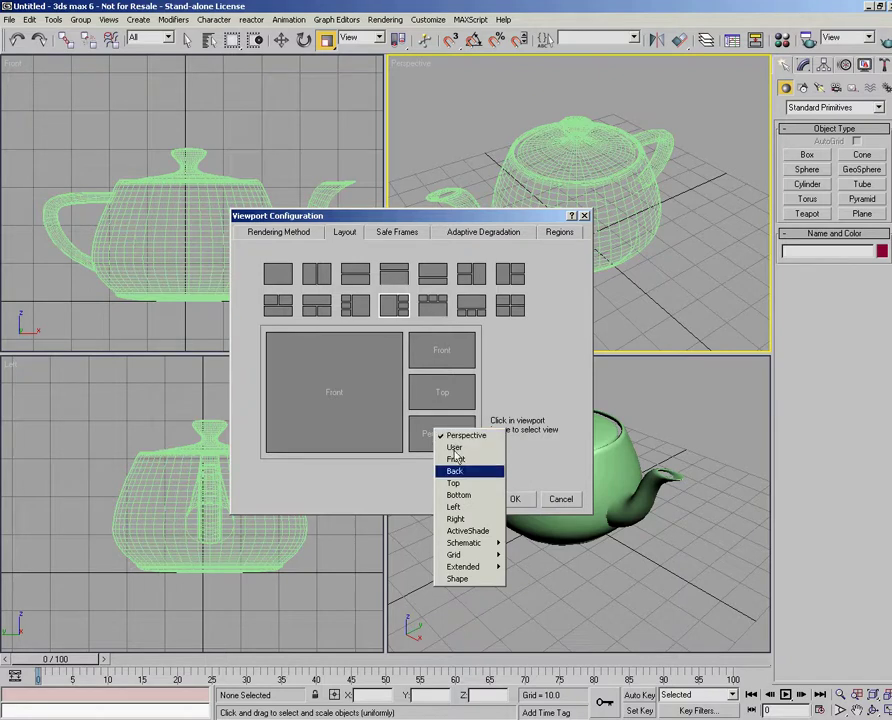
click(454, 508)
Assign the Perspective view to the layout's large viewport and apply the viewport configuration.
click(345, 408)
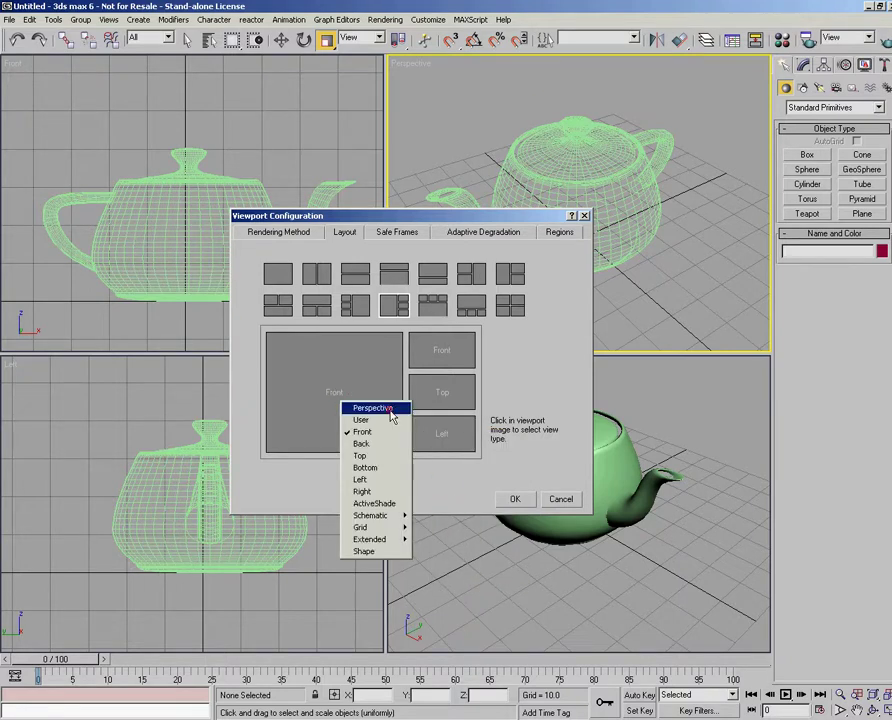
click(372, 408)
click(513, 499)
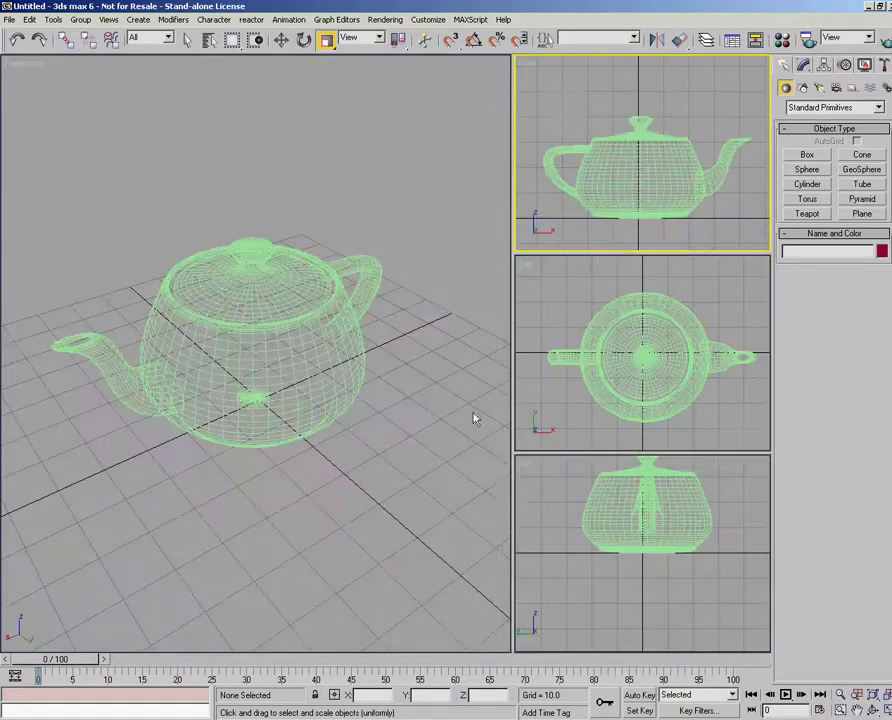
Pan the Left, Top and Front views to reposition the teapot within the small viewports.
middle_drag(660, 490, 660, 540)
middle_drag(657, 351, 678, 354)
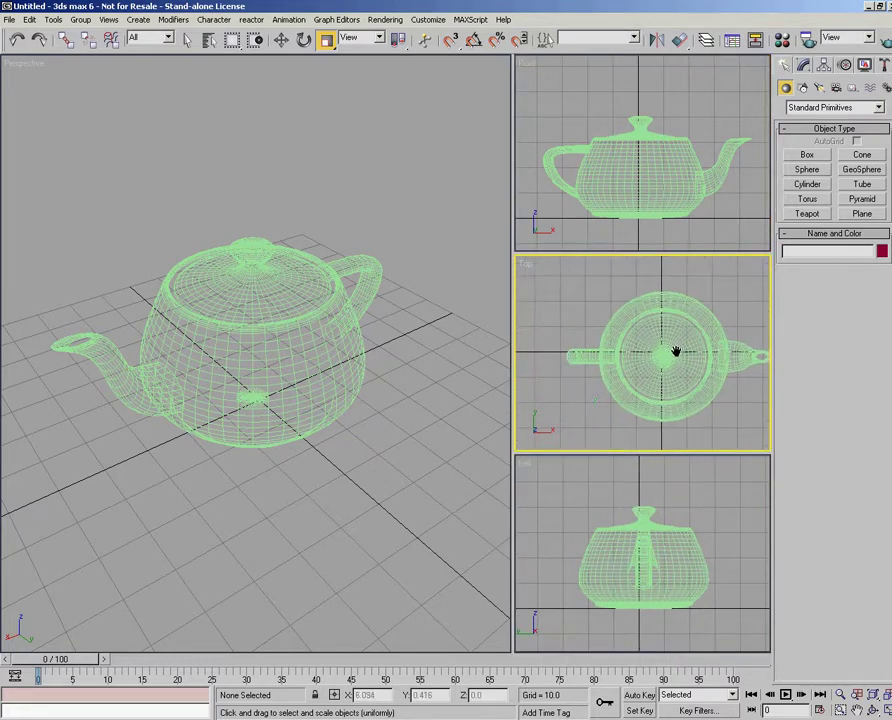
middle_drag(668, 194, 646, 181)
Orbit the large Perspective view around the teapot and select the teapot, zooming the view out and in.
alt+middle_drag(440, 275, 345, 365)
click(321, 273)
scroll(322, 278, down, 3)
scroll(250, 370, up, 3)
Resize the viewports with their dividers, widening the small-viewport column and adjusting the heights of the Front, Top and Left viewports.
drag(516, 358, 469, 336)
mouse_move(517, 254)
mouse_down()
mouse_move(517, 183)
mouse_move(516, 262)
mouse_up()
drag(490, 453, 490, 476)
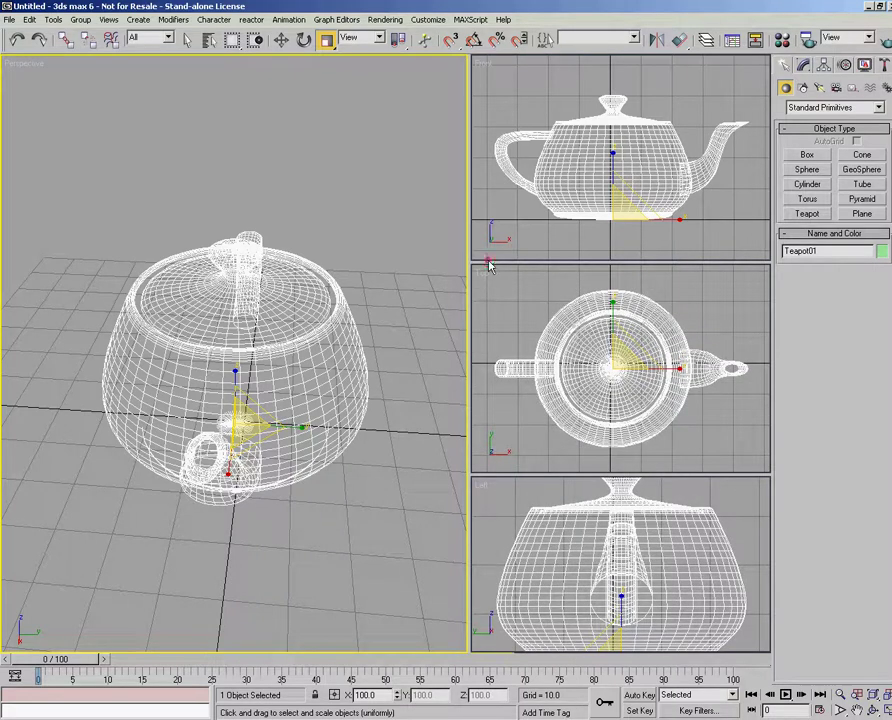
drag(489, 262, 489, 233)
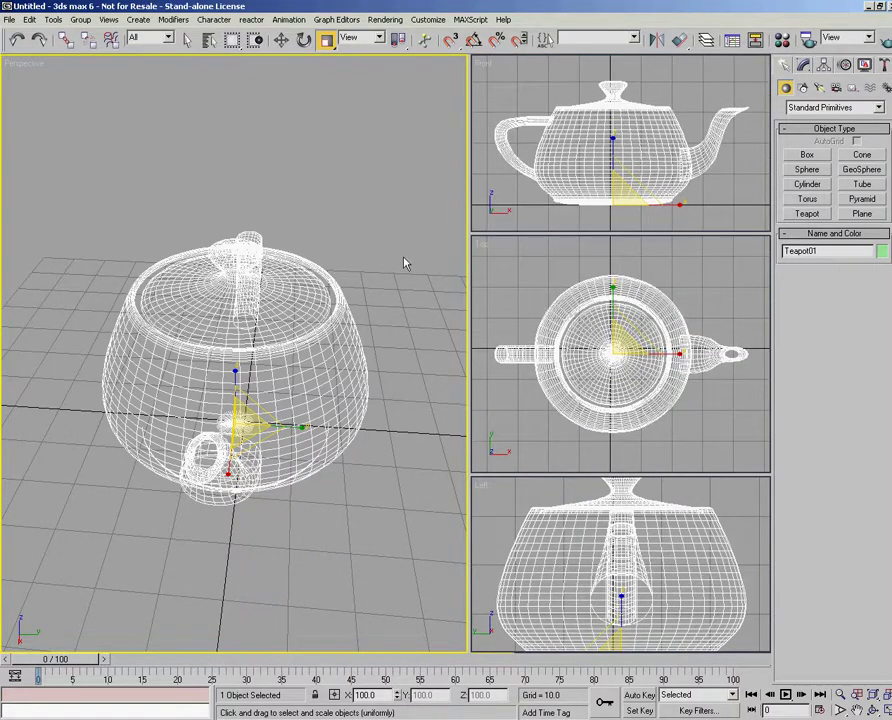